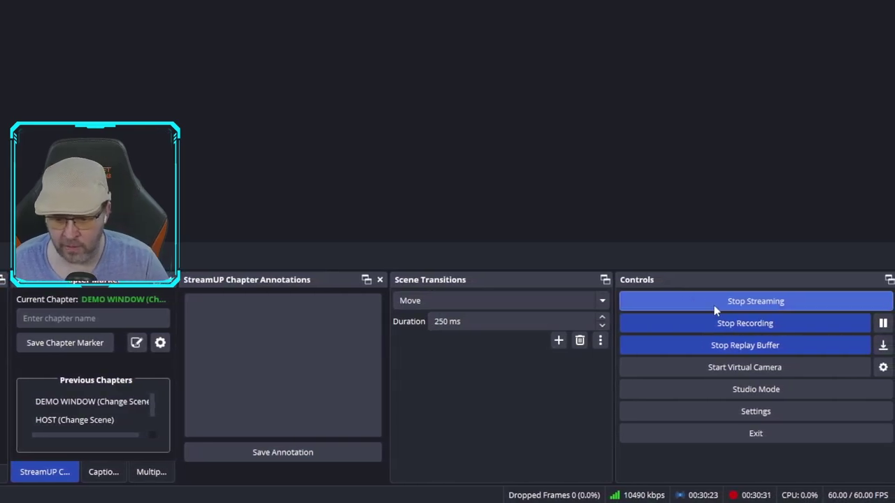
- Open the appearance settings and check the available themes
left_click(747, 412)
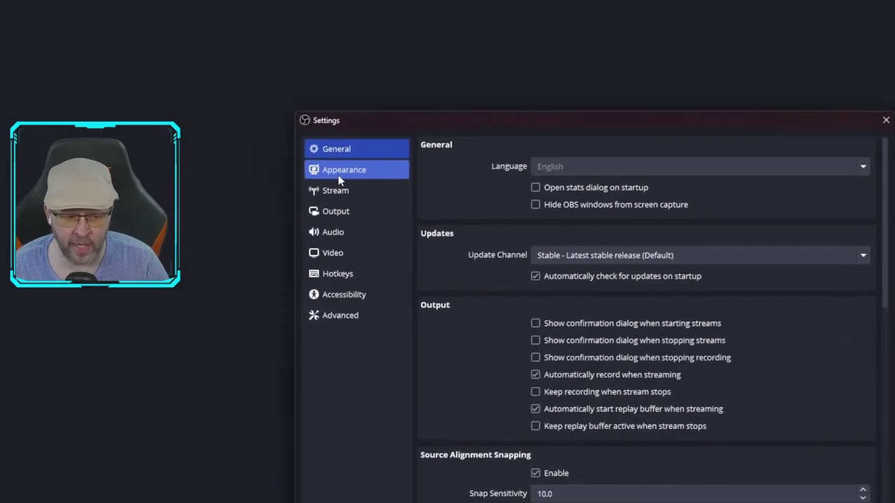
left_click(340, 179)
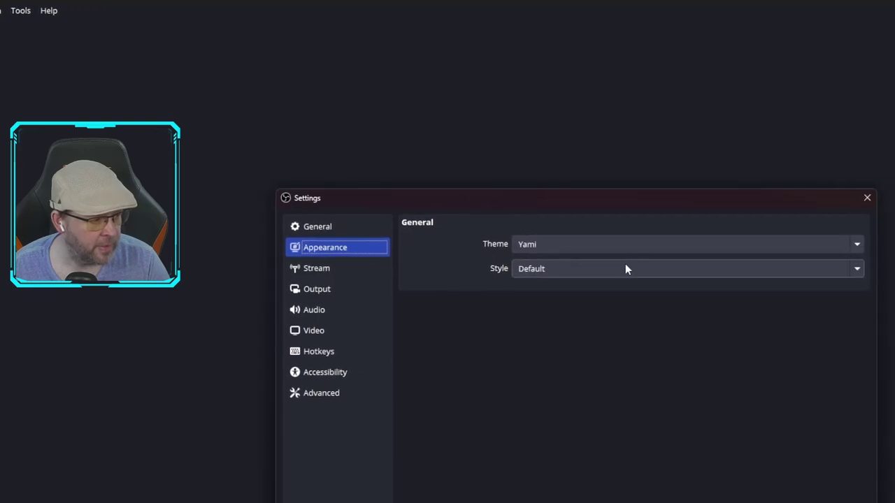
left_click(615, 244)
left_click(610, 255)
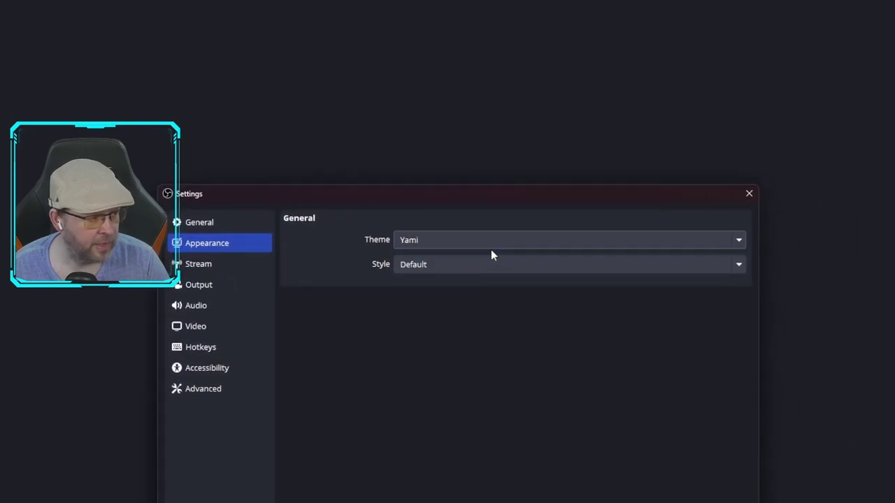
- Try the Acri style and the Grey style for the Yami theme
left_click(489, 264)
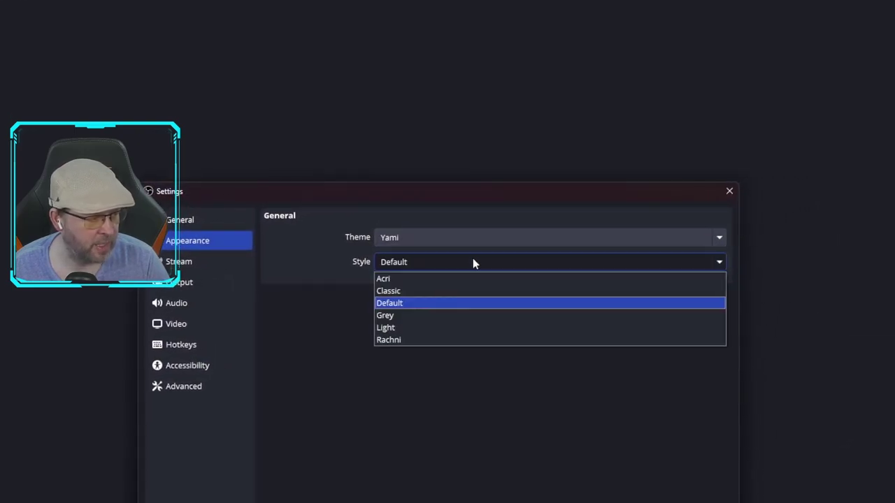
left_click(428, 273)
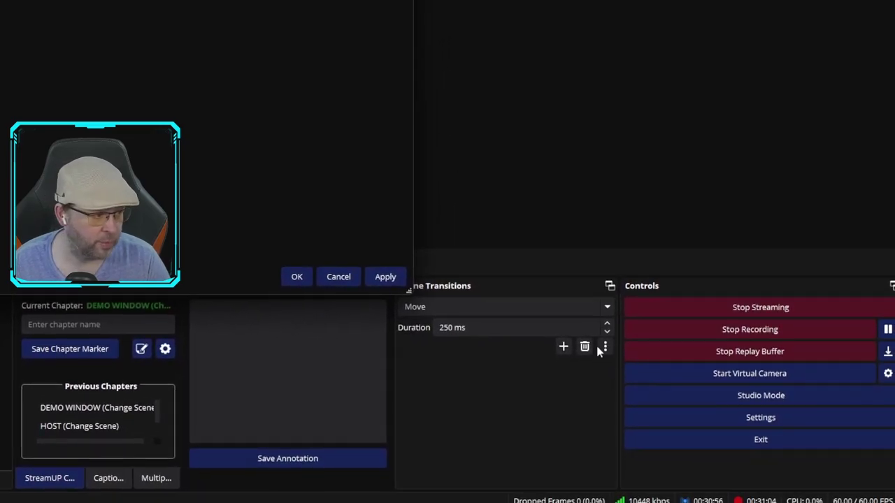
left_click(261, 34)
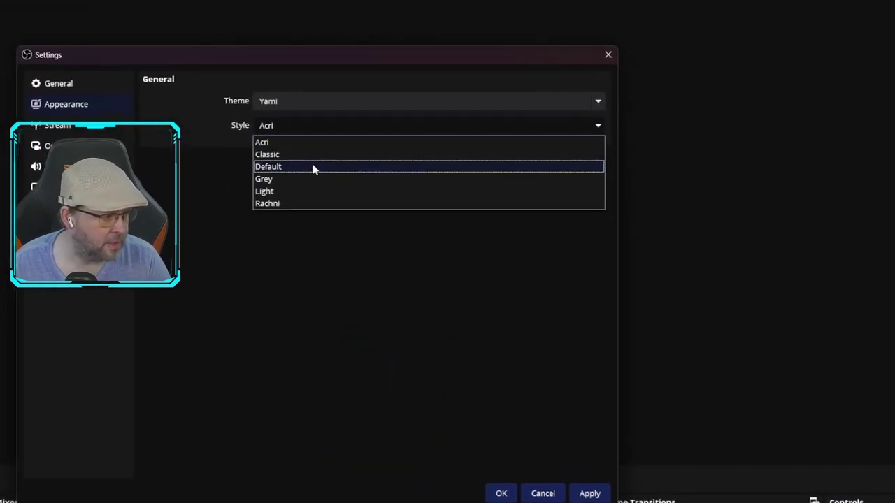
left_click(315, 179)
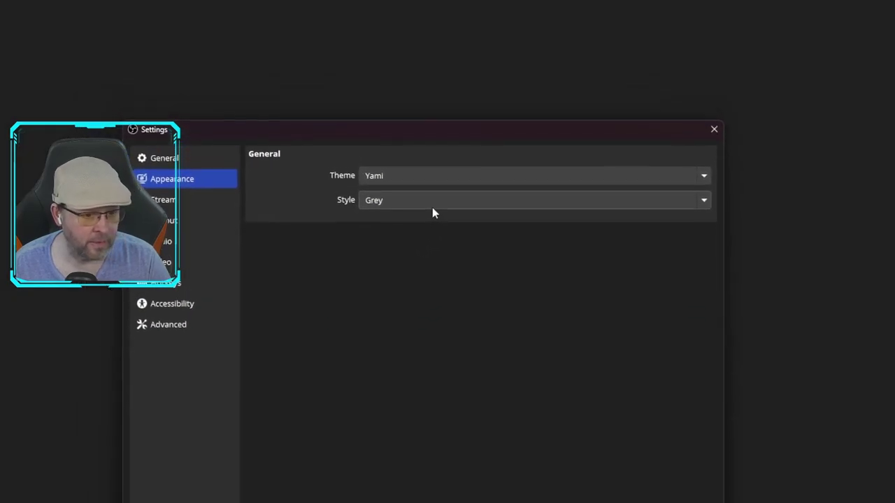
- Try the Rachni style for the Yami theme and restore the Default style
left_click(418, 183)
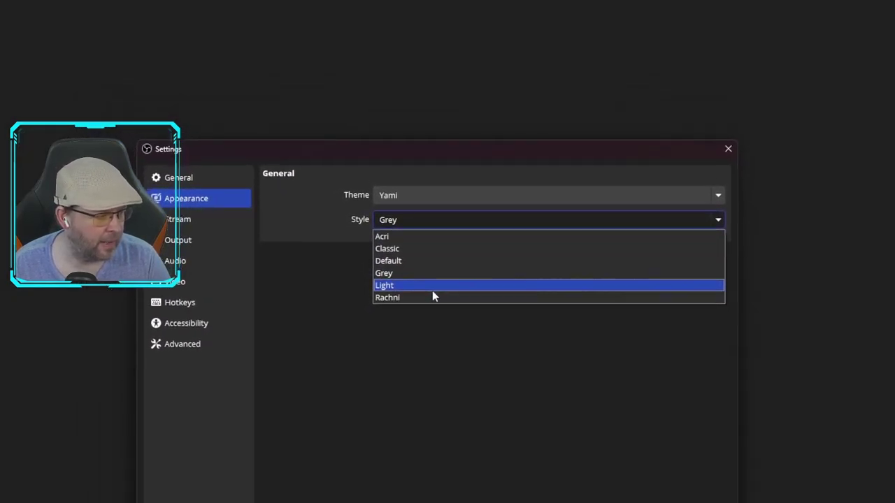
key("Escape")
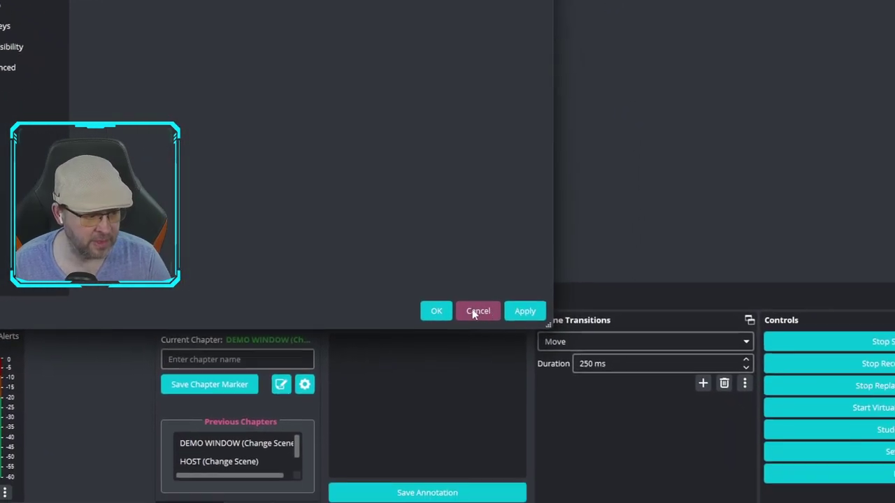
left_click(308, 39)
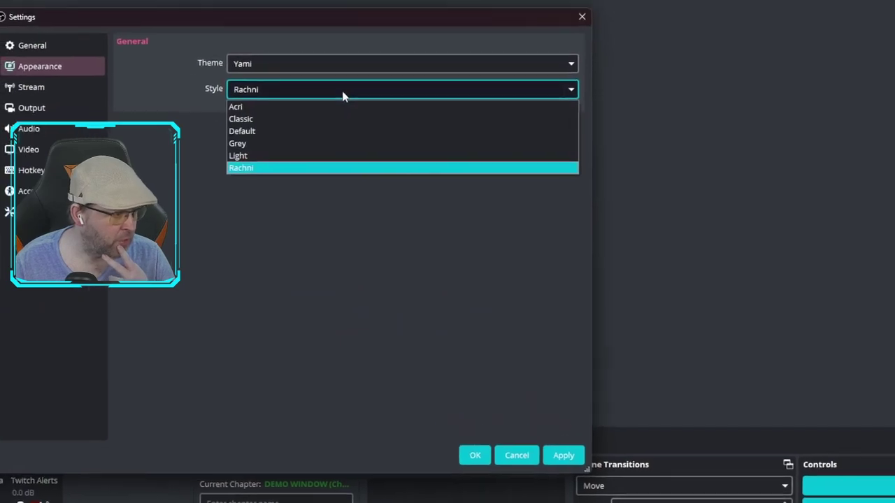
left_click(364, 197)
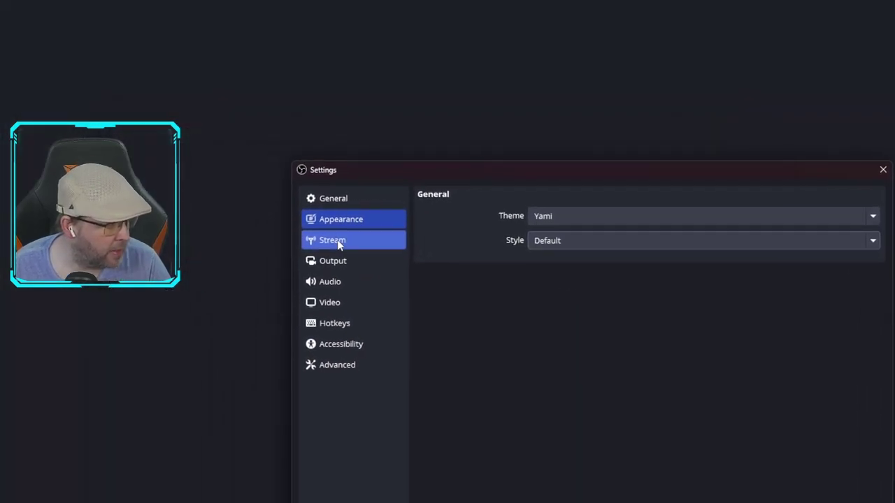
- Review the Twitch stream settings and the output settings for streaming and recording, including the recording format
left_click(244, 226)
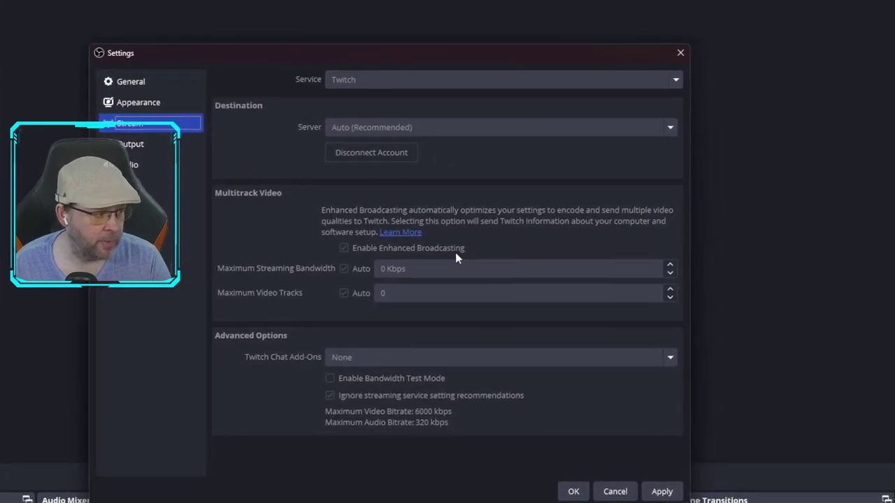
left_click(137, 147)
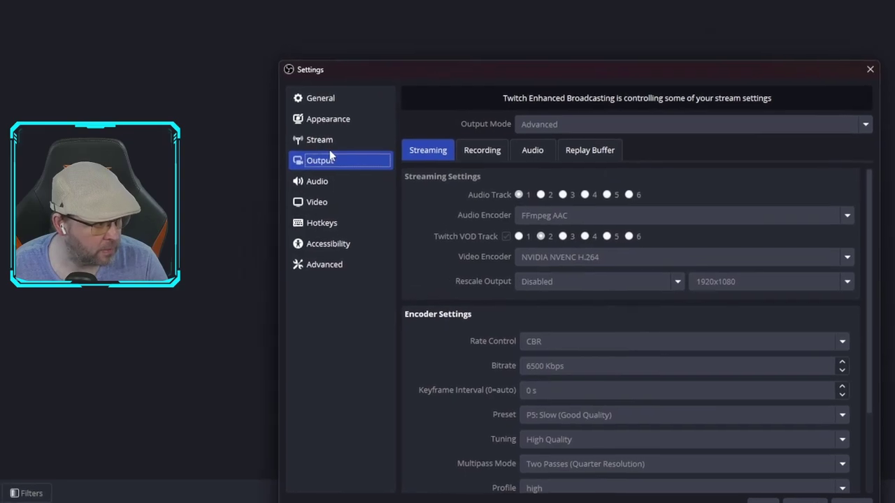
left_click(261, 80)
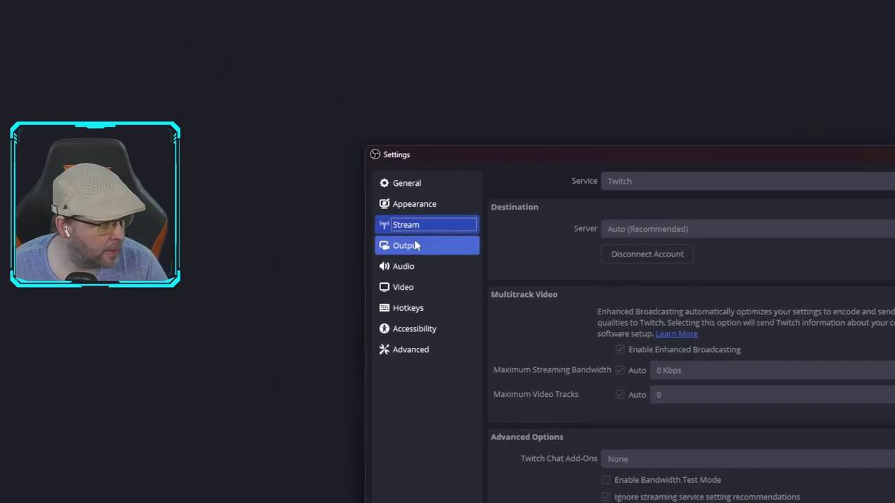
left_click(439, 250)
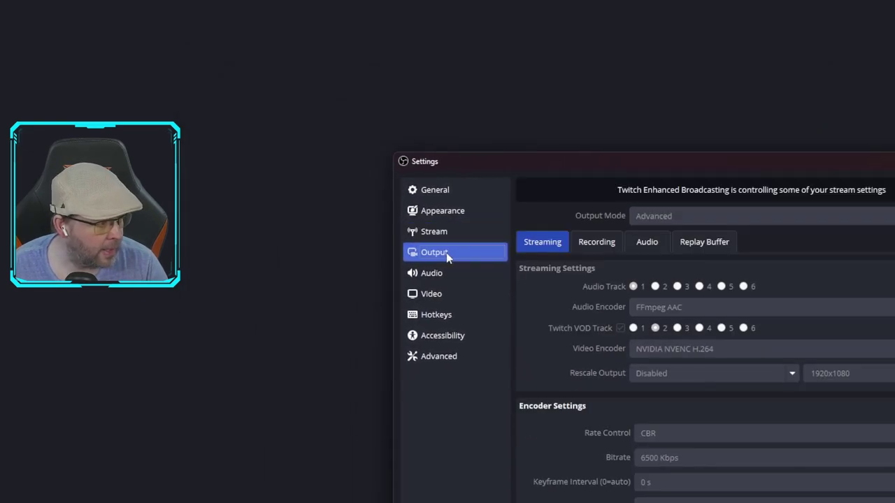
left_click(564, 244)
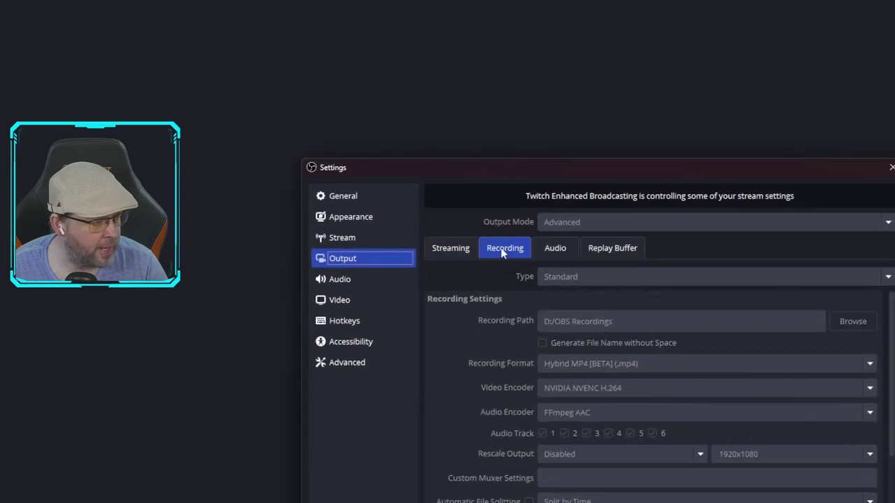
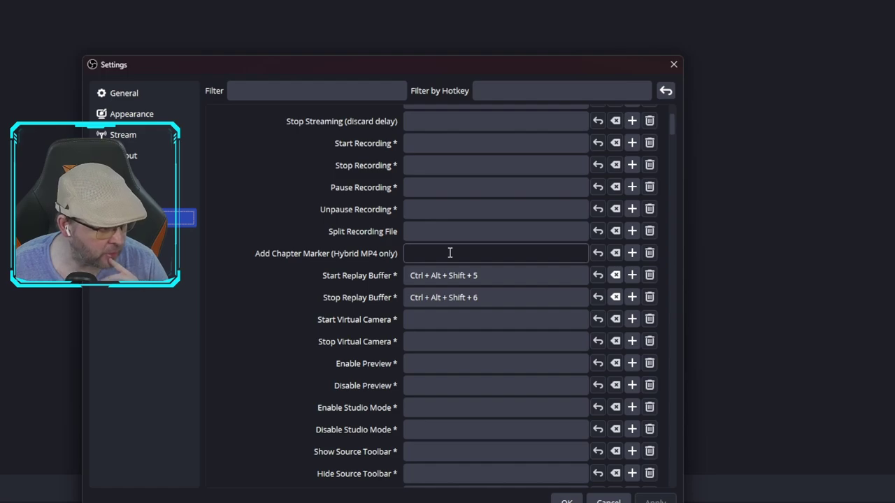
- Look through the hotkey list for the chapter marker and recording entries, and close the settings
scroll(427, 249, "up", 5)
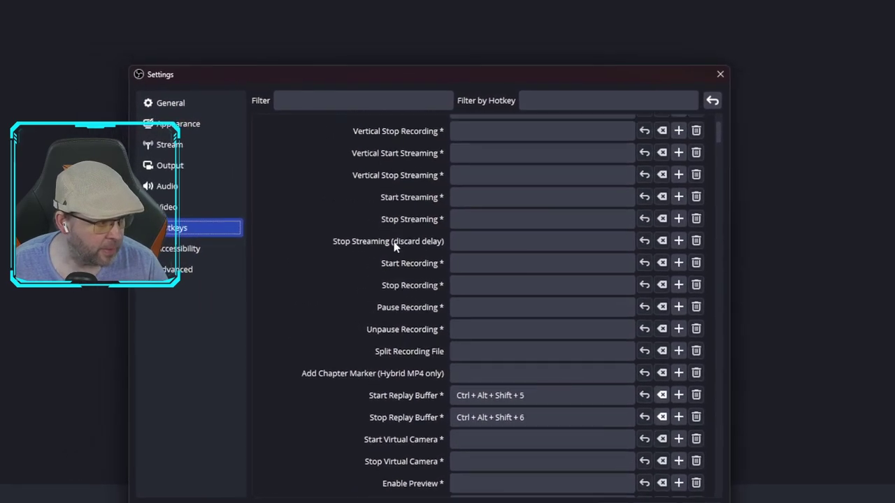
scroll(409, 249, "up", 6)
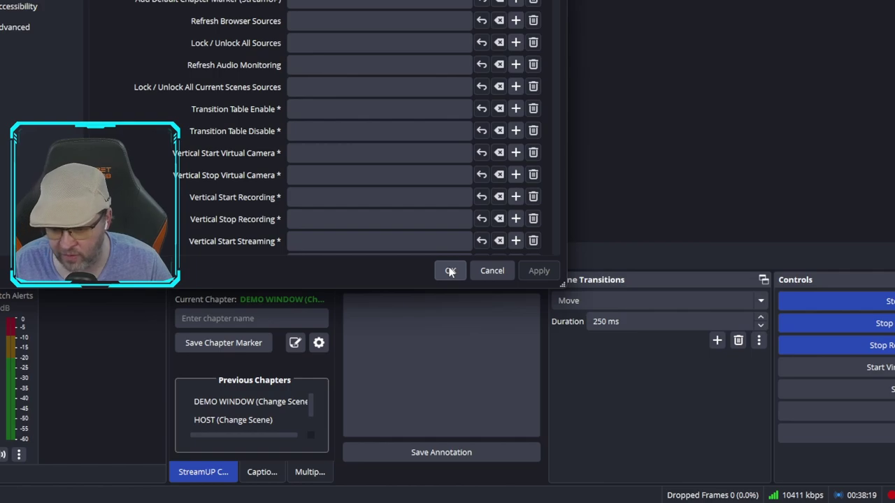
left_click(450, 271)
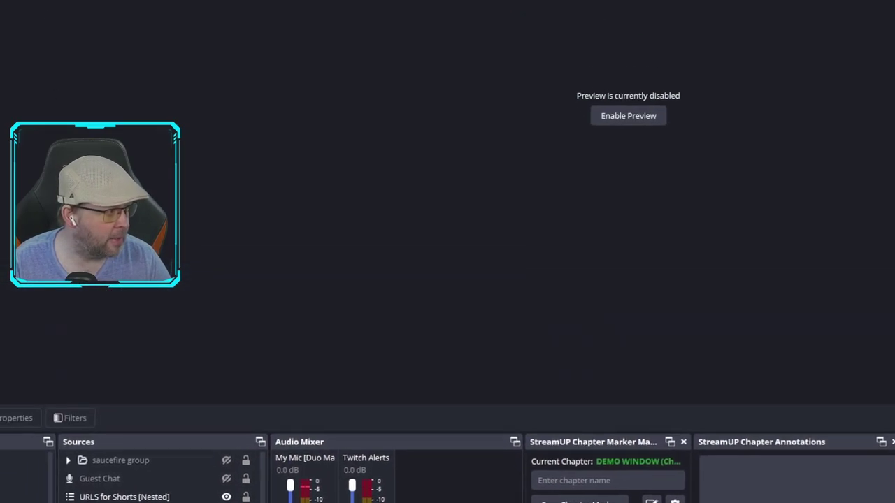
- Save a manual chapter marker named "I like pie" in the StreamUP Chapter Marker Manager
left_click(76, 3)
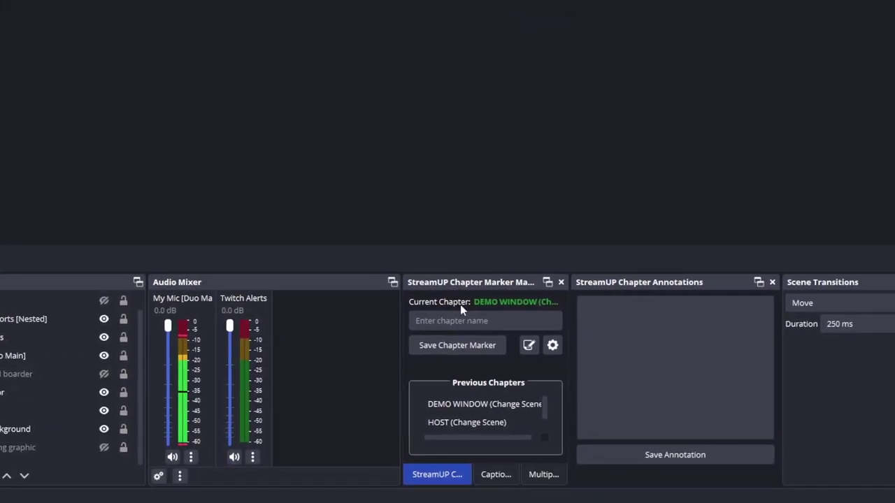
left_click(477, 320)
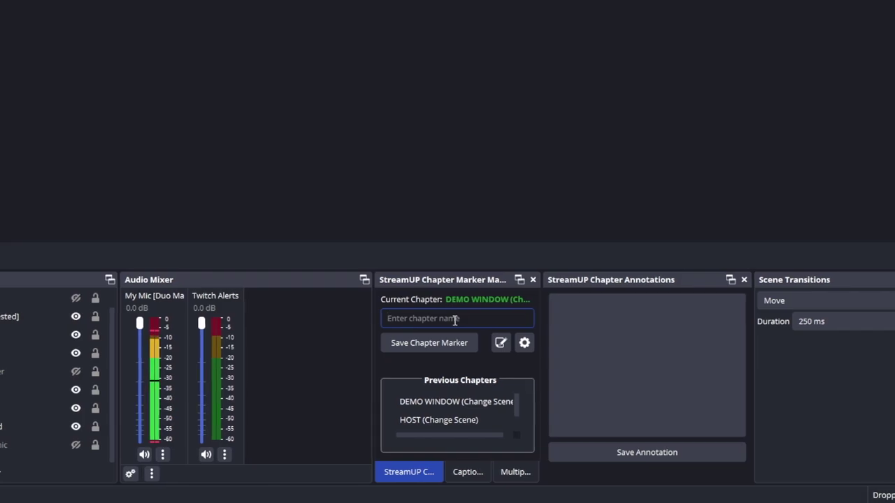
type("I like ")
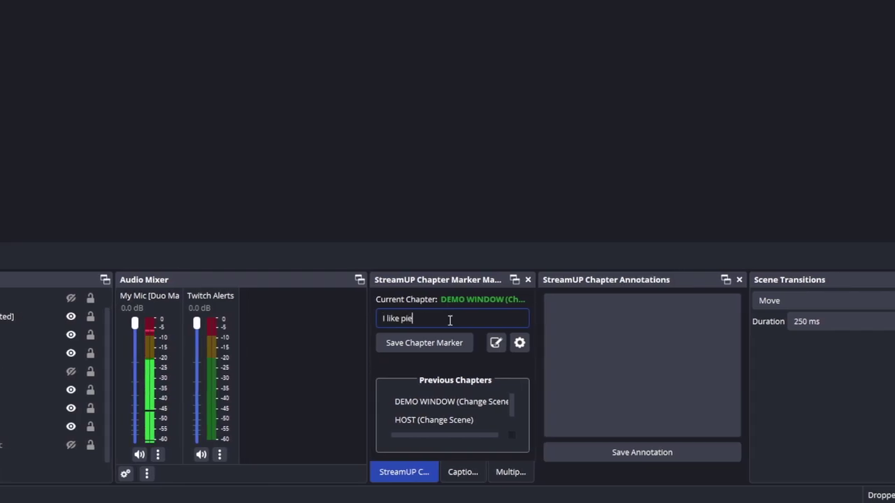
type("pie")
left_click(445, 344)
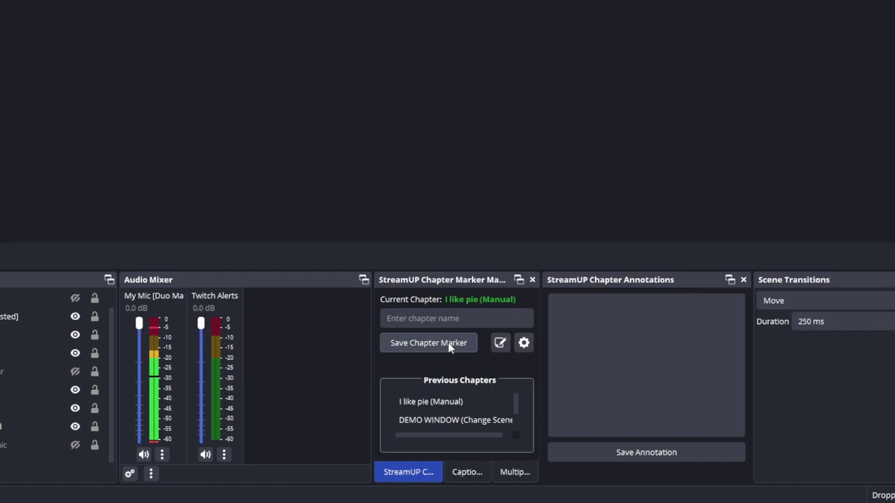
- Review the chapter marker manager's export and automatic chapter settings, and browse its previous chapters, including HOST and DEMO WINDOW
left_click(524, 343)
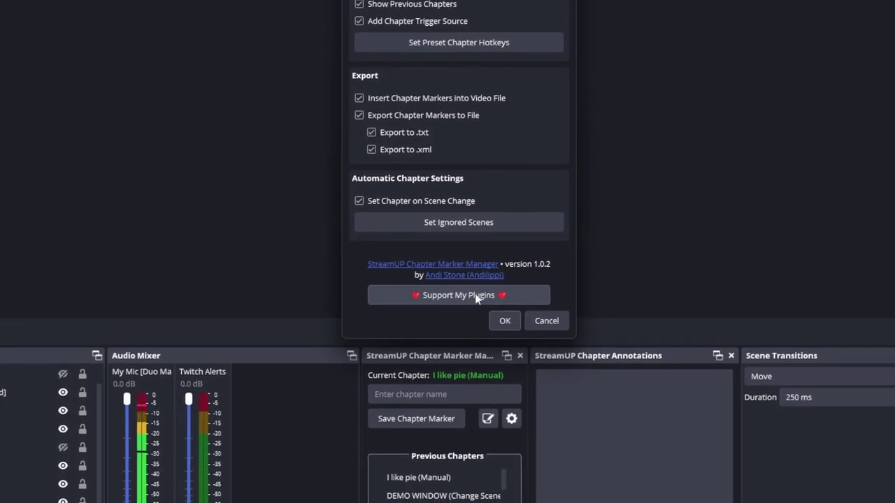
left_click(503, 321)
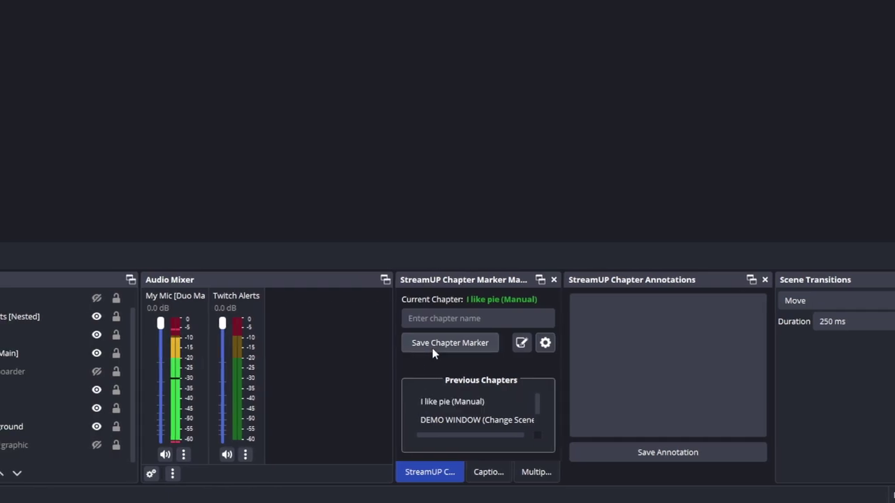
left_click(435, 401)
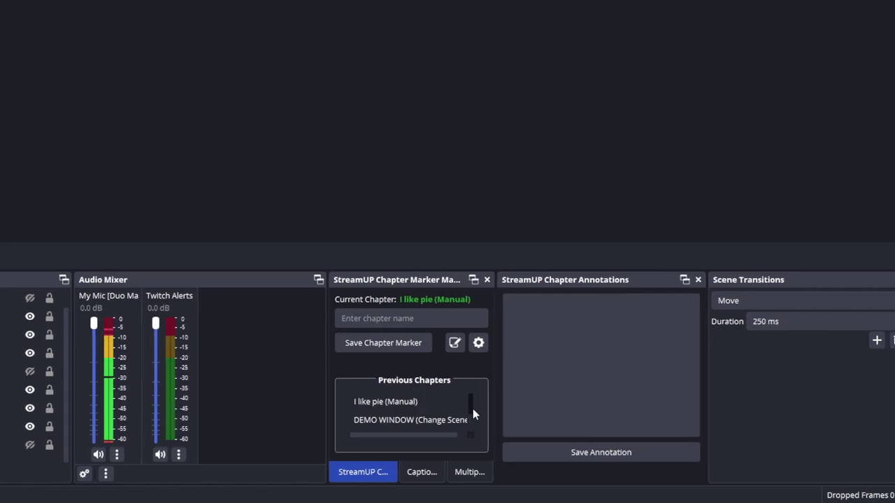
scroll(482, 412, "down", 1)
left_click(446, 419)
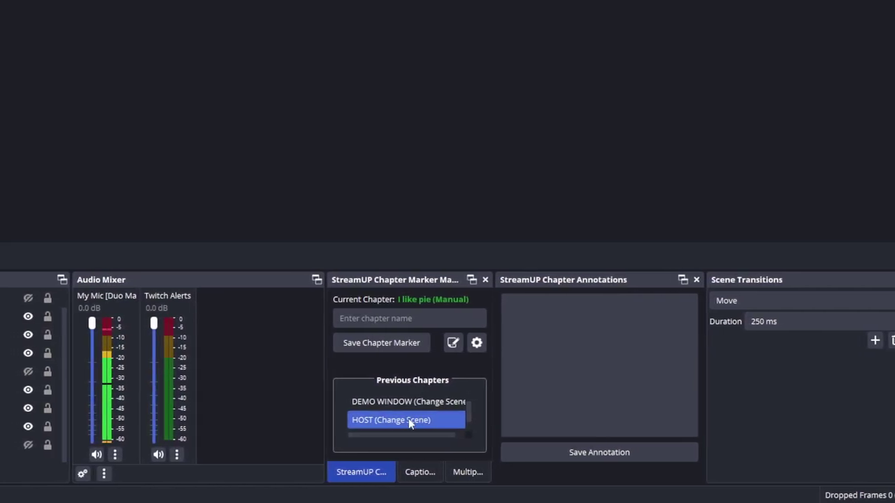
left_click(435, 403)
left_click(388, 421)
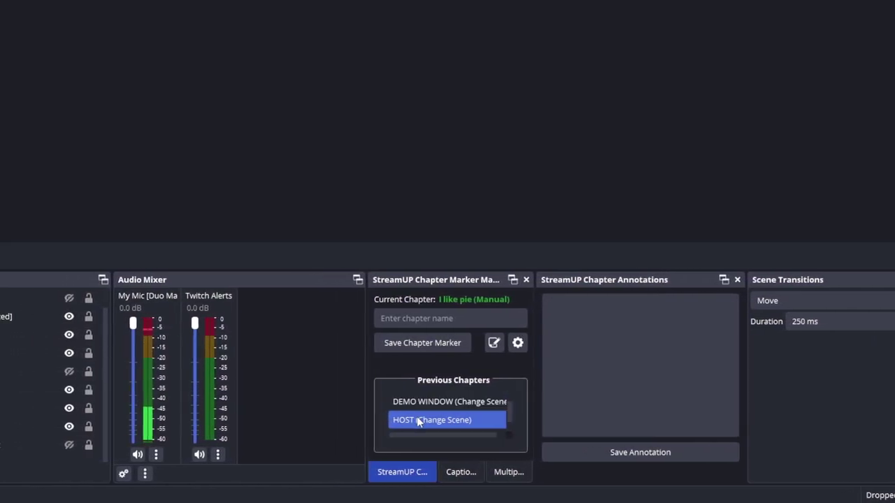
left_click(444, 404)
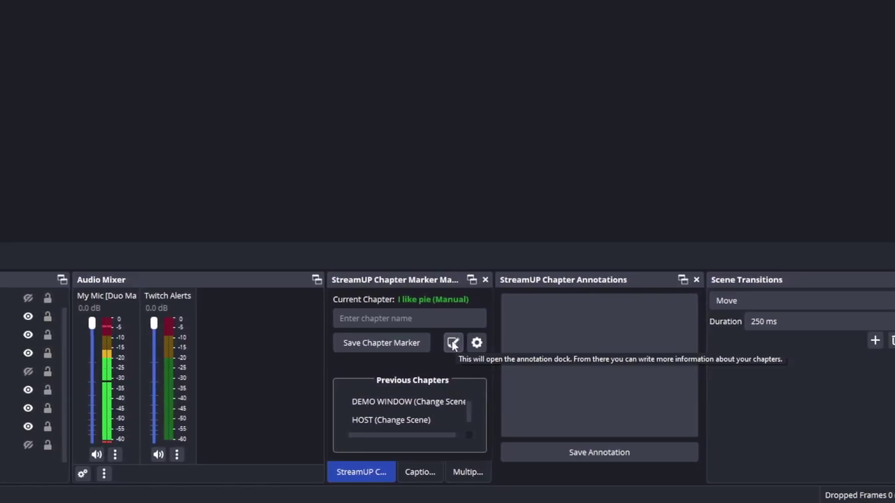
- Save the chapter annotation "Blue skies look good today."
left_click(577, 322)
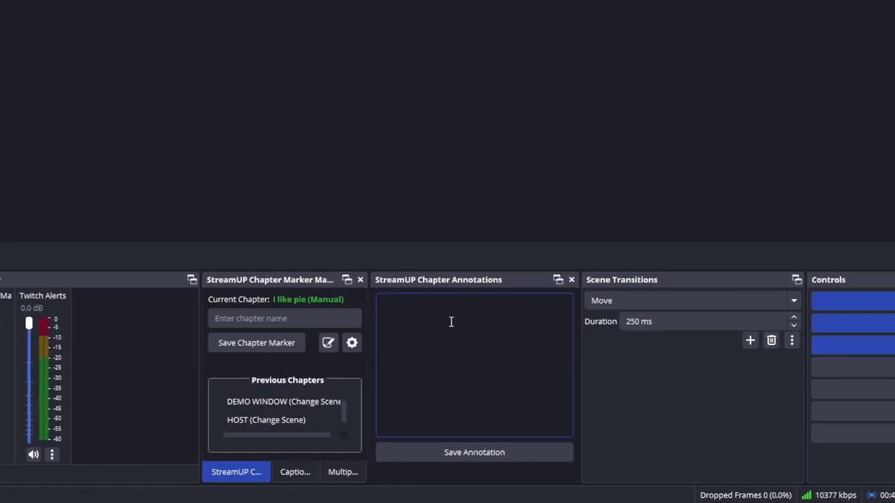
type("Blue skies look good today.")
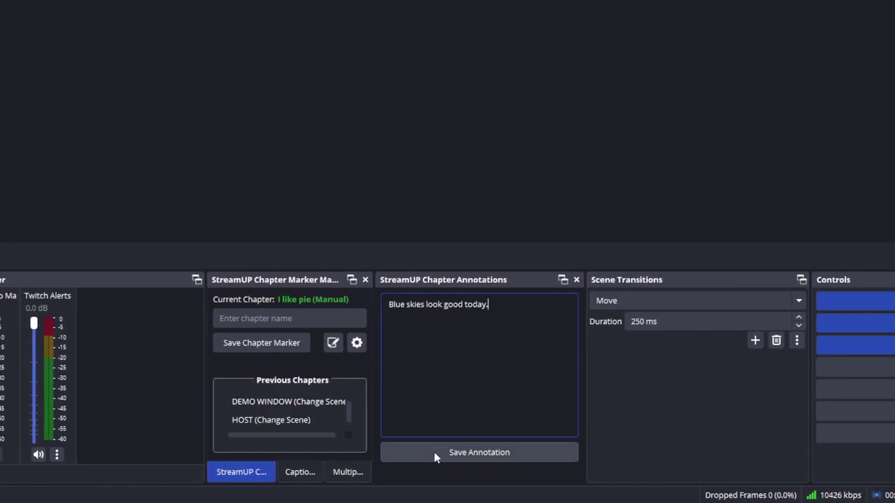
left_click(433, 452)
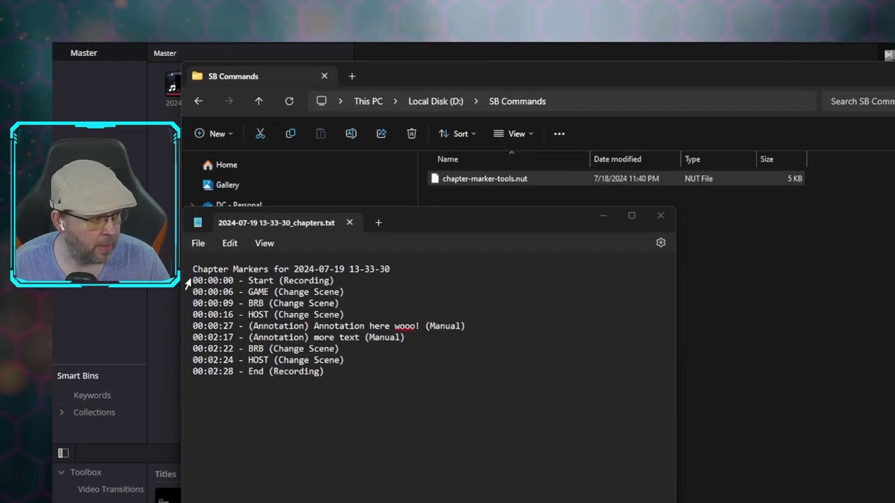
- Highlight the timestamped lines from Start to End in the exported chapters text file, and switch to the DaVinci Resolve timeline
left_click_drag(189, 283, 270, 361)
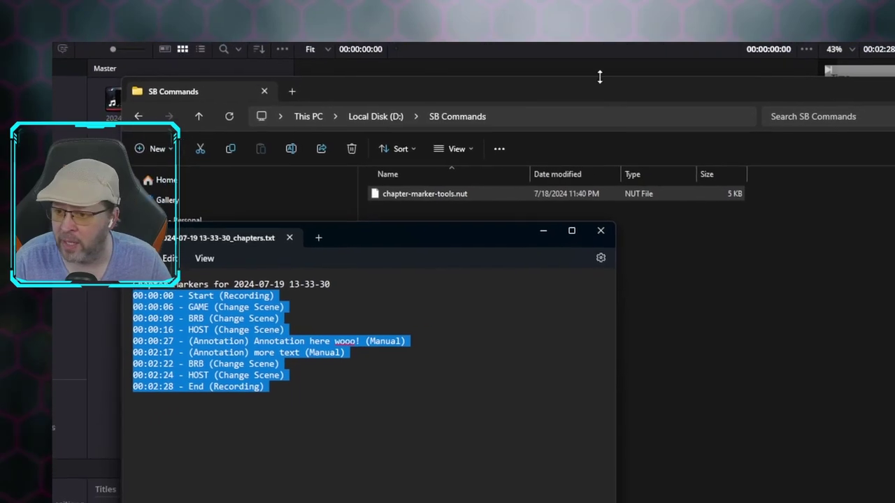
key("alt+Tab")
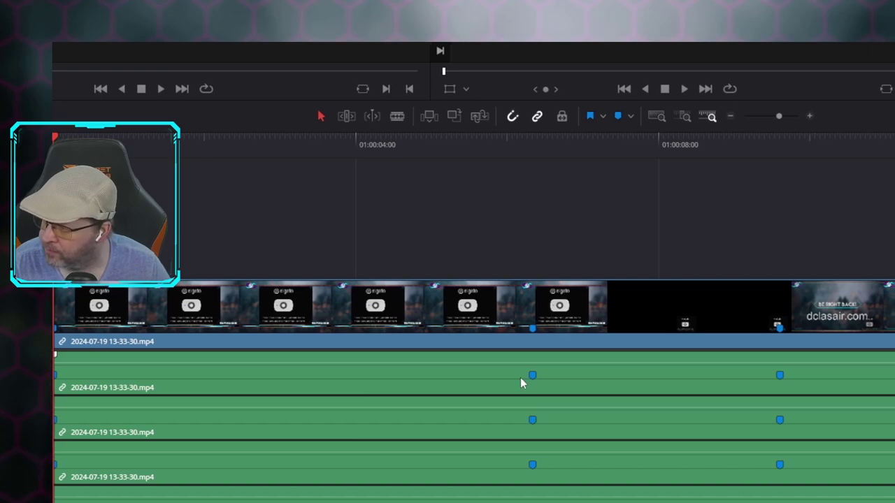
- Switch to Streamer.bot and import the actions from chapter-marker-tools.nut in the SB Commands folder
mouse_move(526, 378)
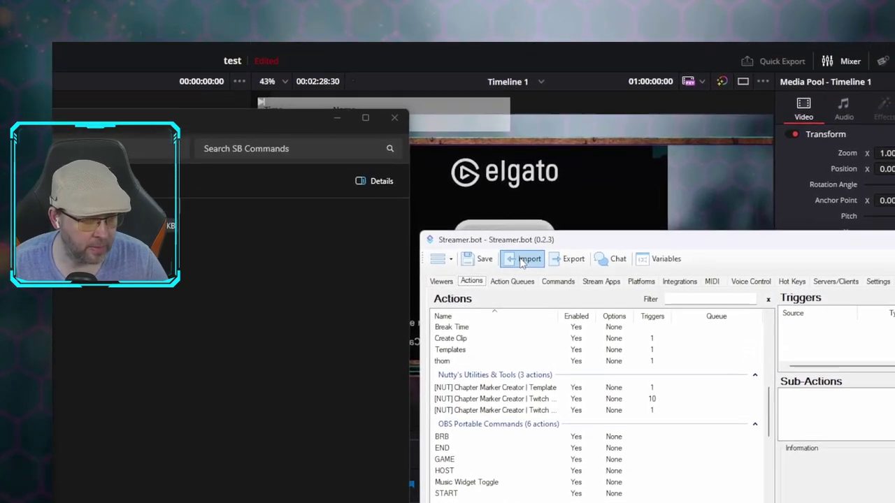
left_click(521, 266)
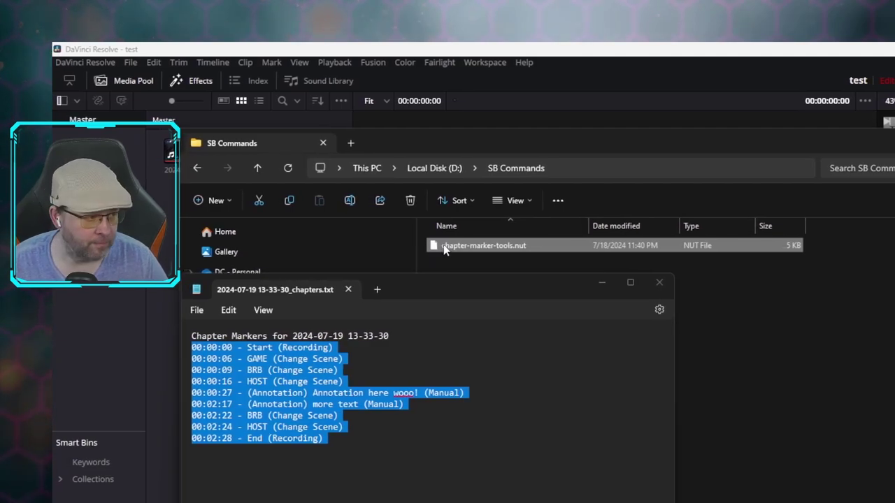
left_click_drag(442, 250, 894, 300)
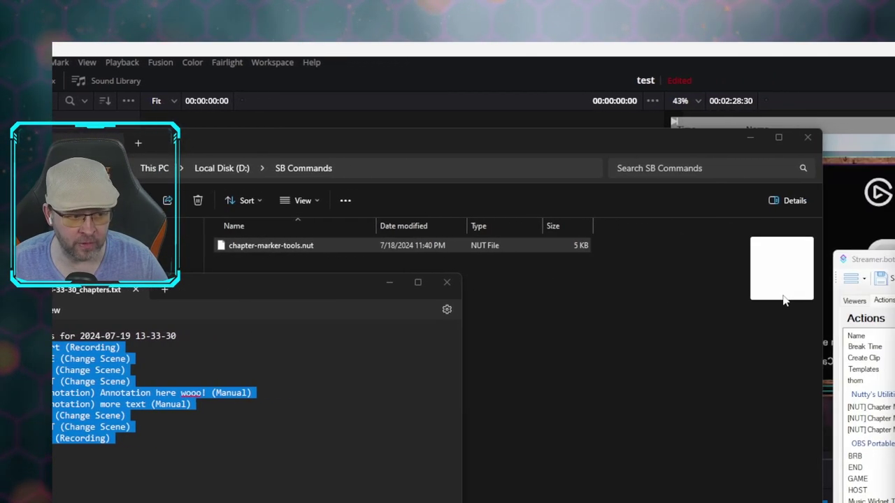
left_click_drag(784, 300, 847, 336)
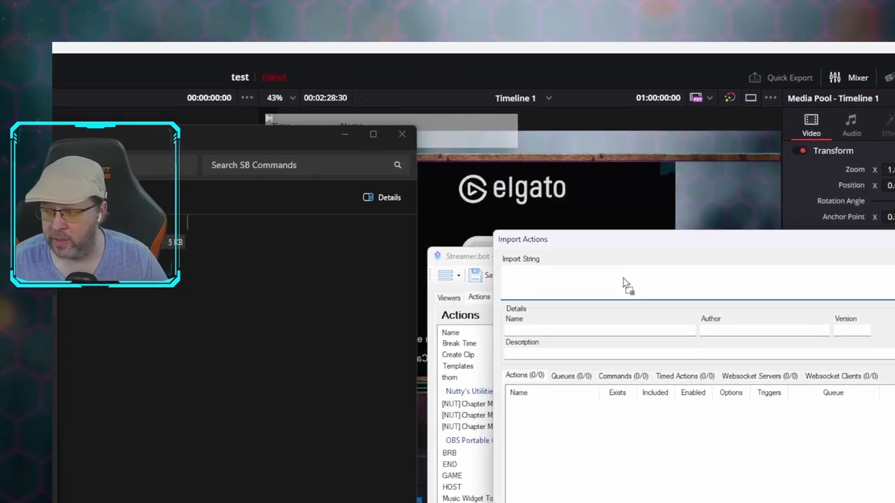
key("ctrl+v")
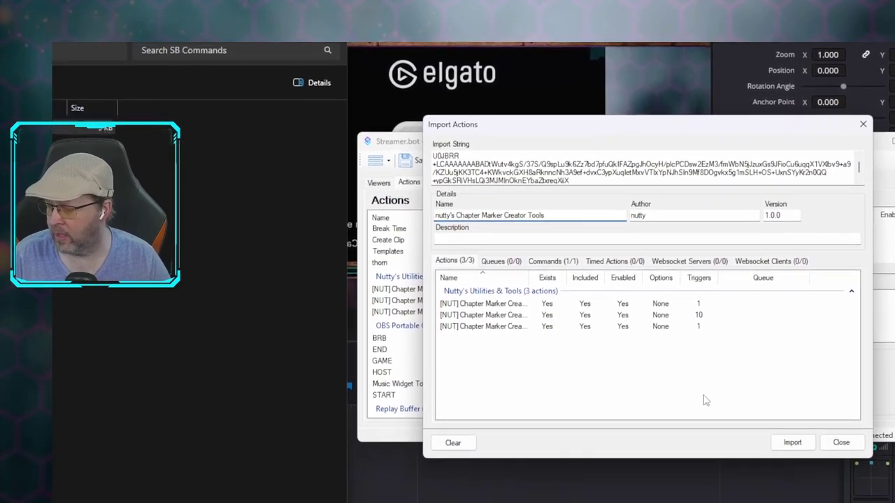
left_click_drag(568, 167, 668, 144)
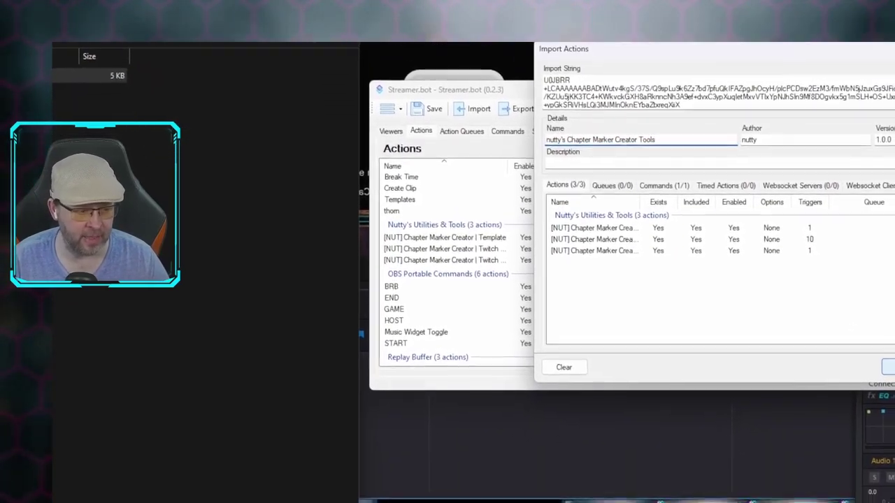
left_click_drag(650, 99, 385, 108)
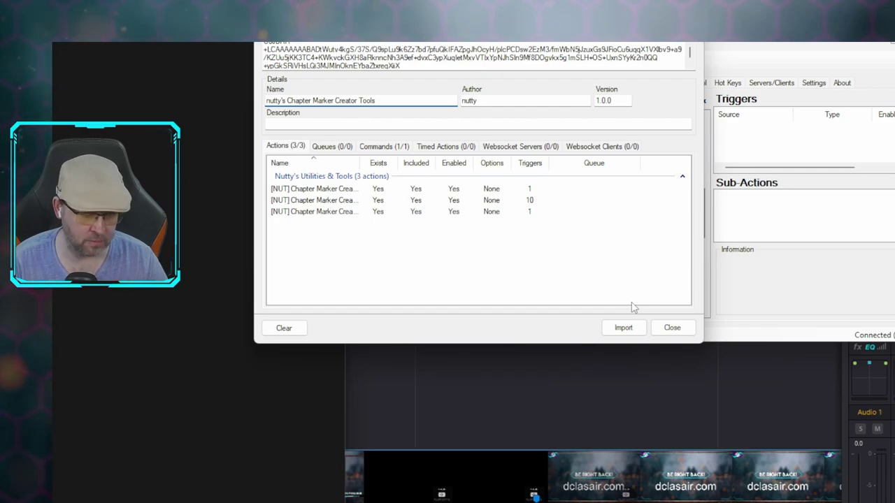
left_click(623, 327)
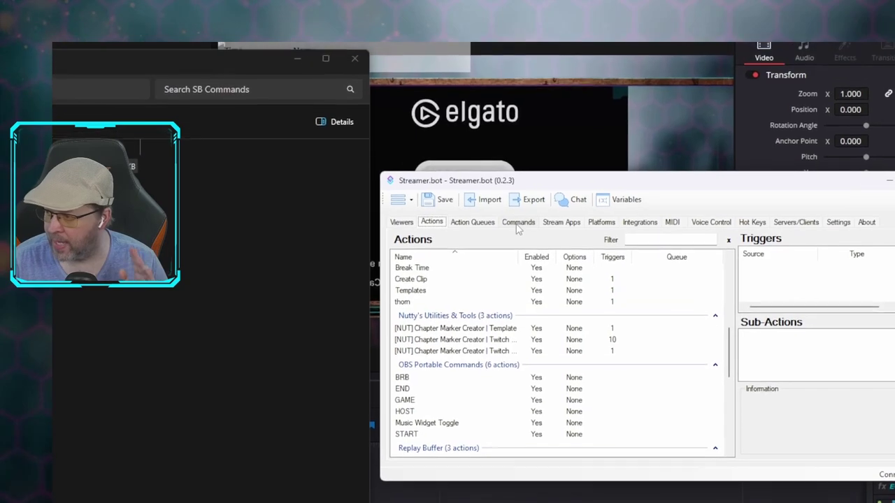
- Find the !marker command in Streamer.bot's commands list and disable it
left_click(529, 170)
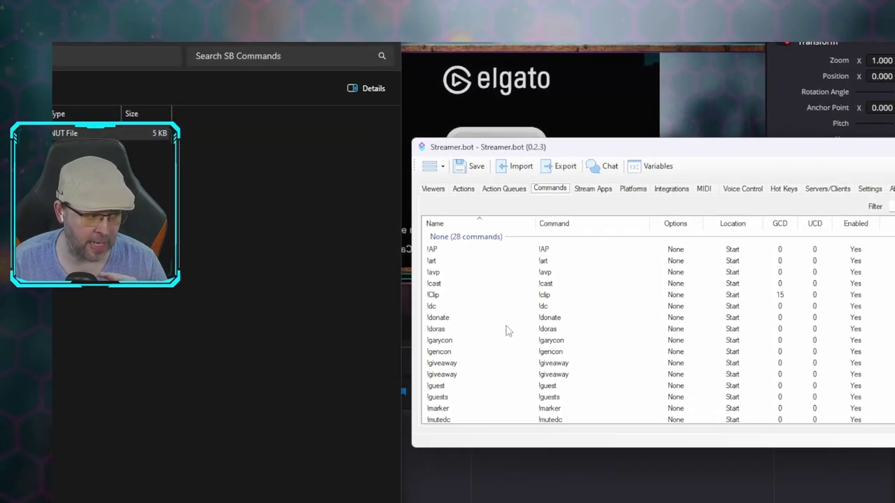
scroll(450, 330, "down", 3)
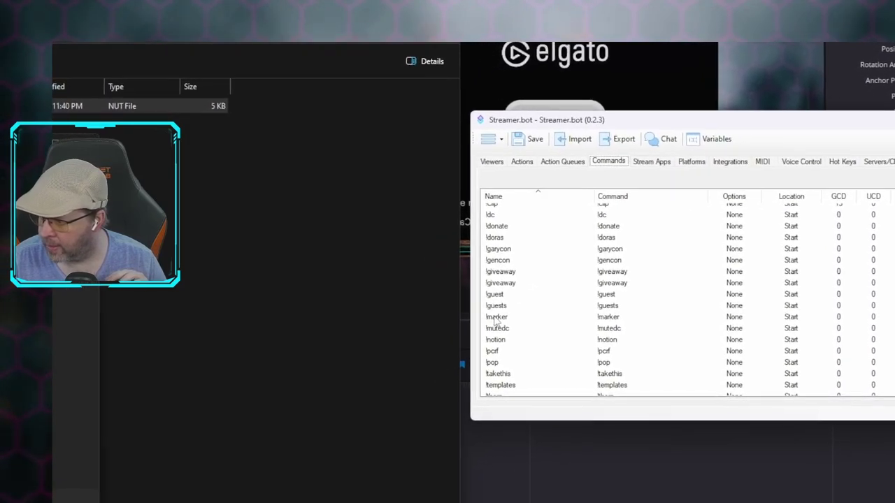
left_click(478, 318)
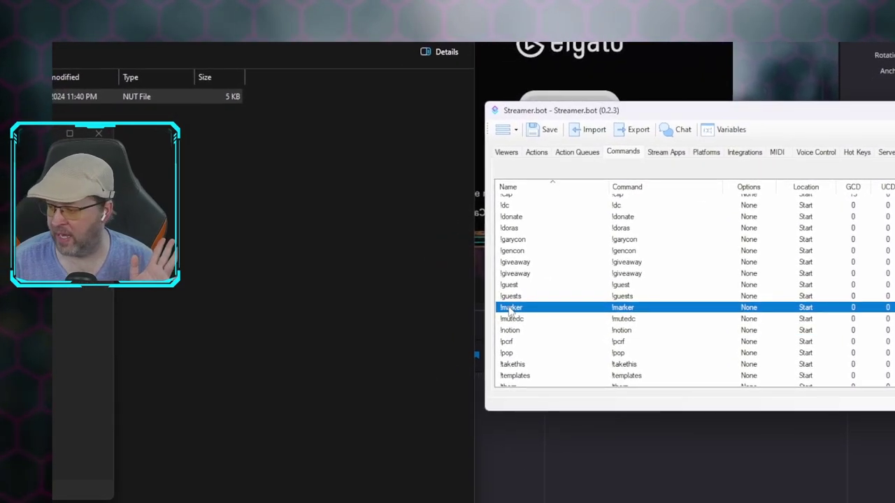
right_click(510, 312)
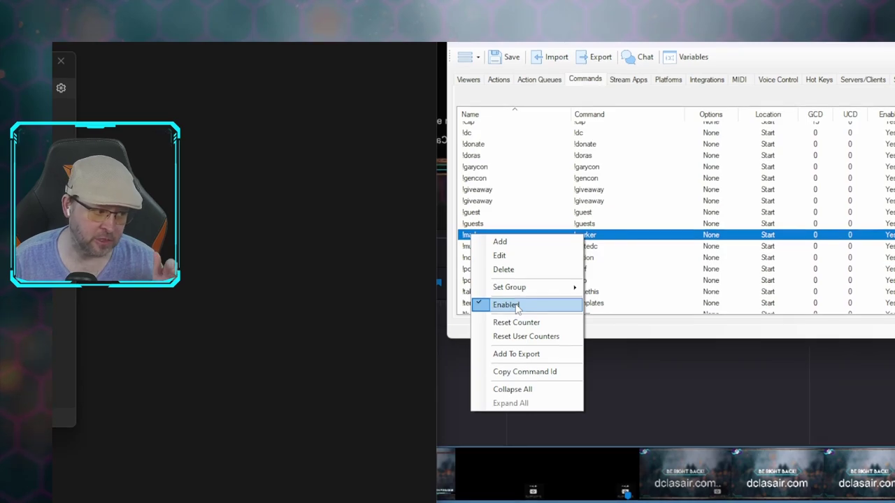
left_click(505, 304)
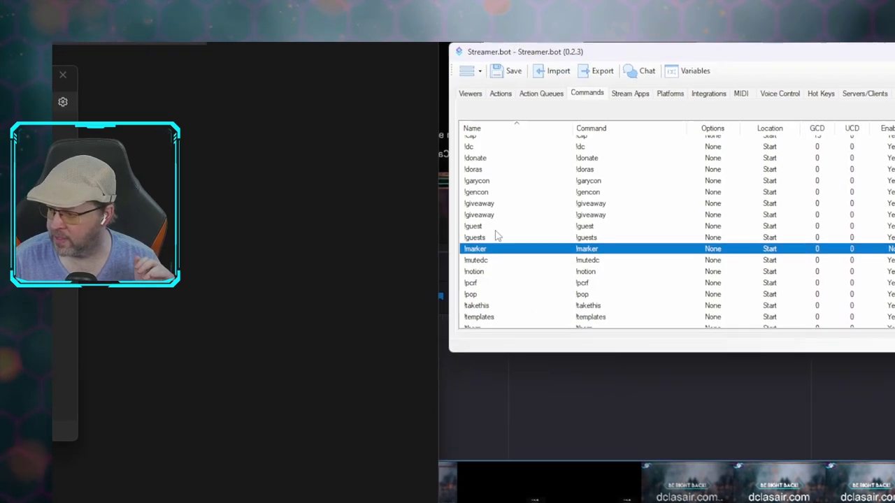
- Enable the !marker command again
key("Up")
key("Up")
right_click(501, 277)
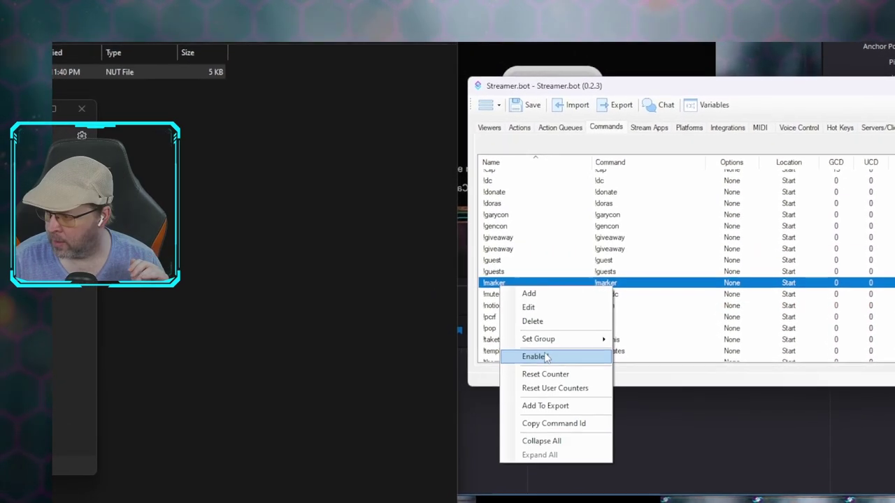
left_click(535, 357)
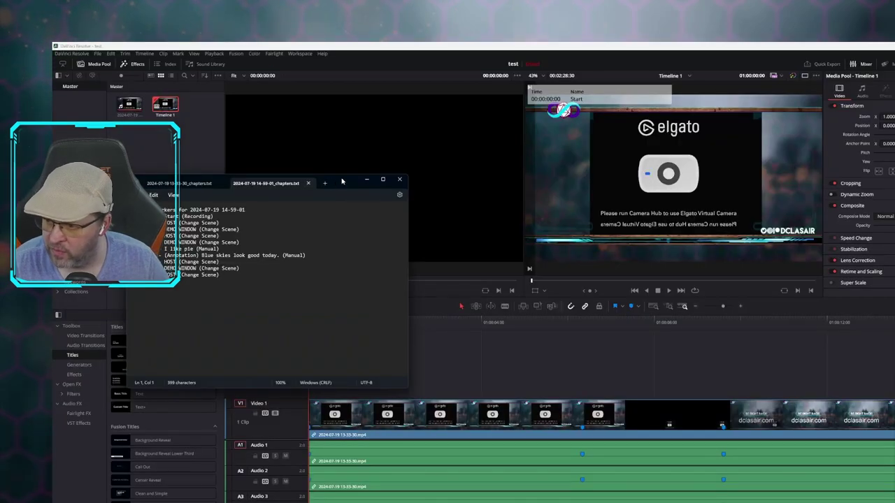
left_click_drag(342, 181, 469, 151)
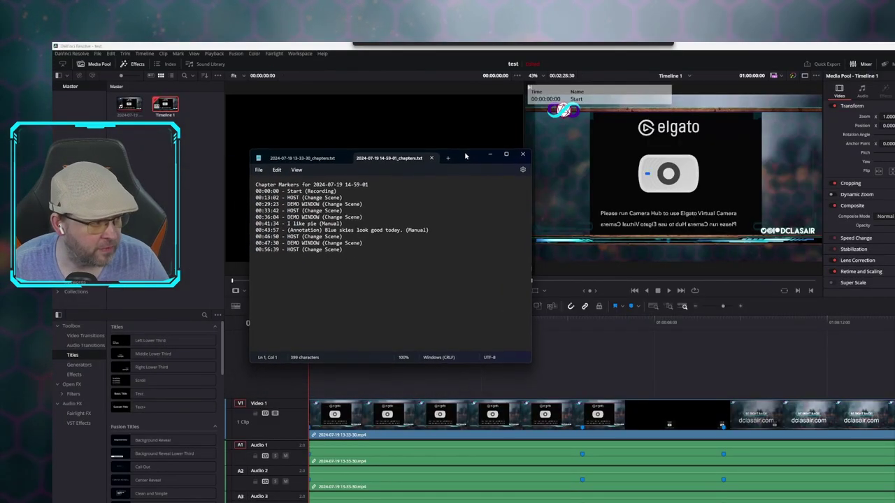